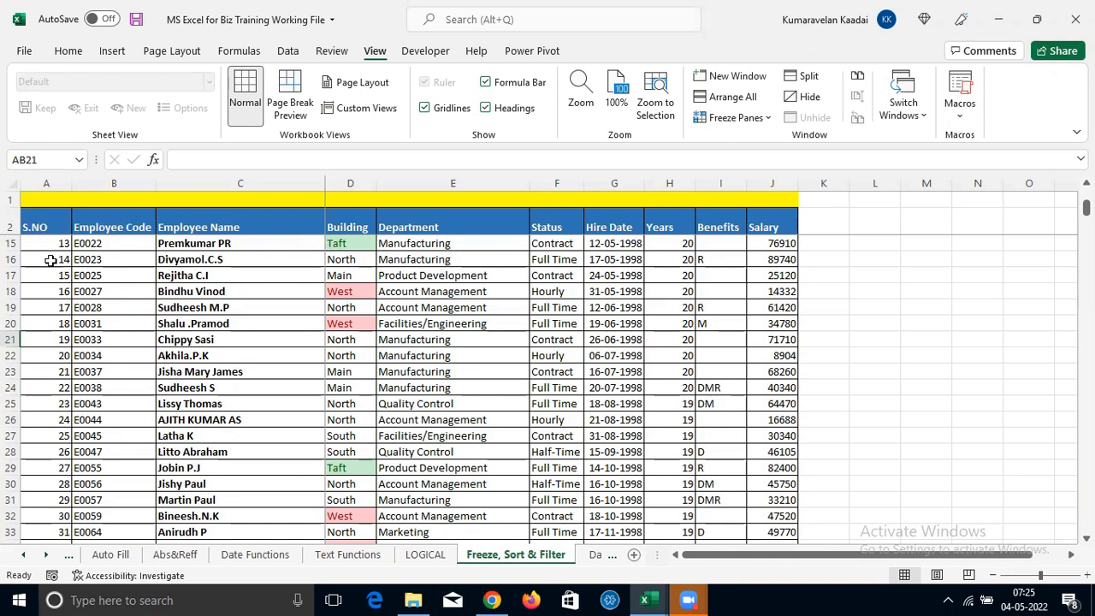
Sort the employee records from Employee Code through Salary, leaving out S.NO, by Department with cell values A to Z
scroll(50, 261, "up", 4)
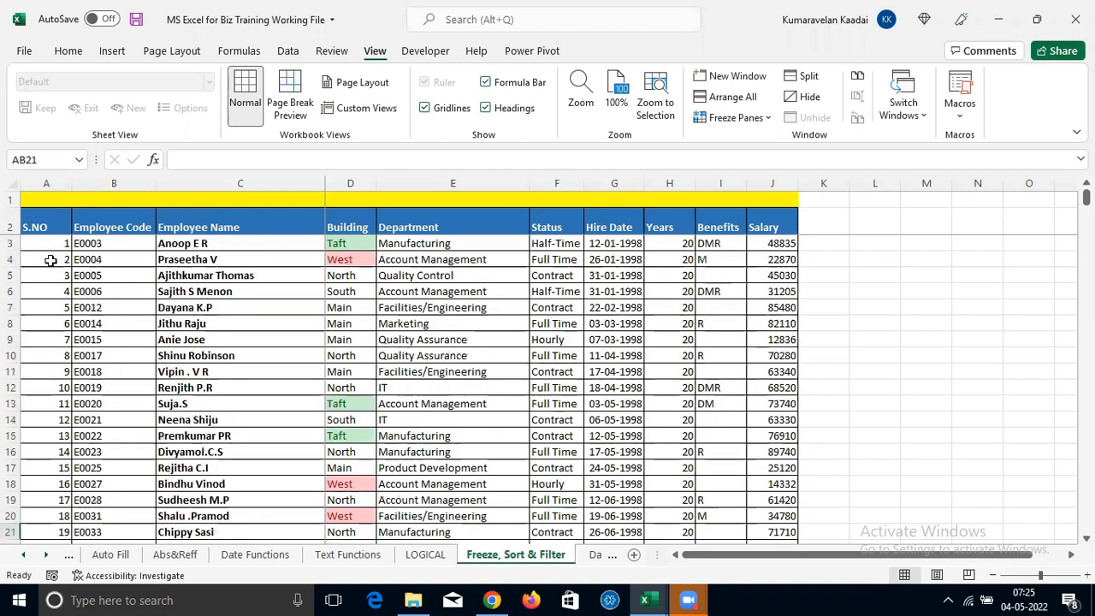
left_click(145, 226)
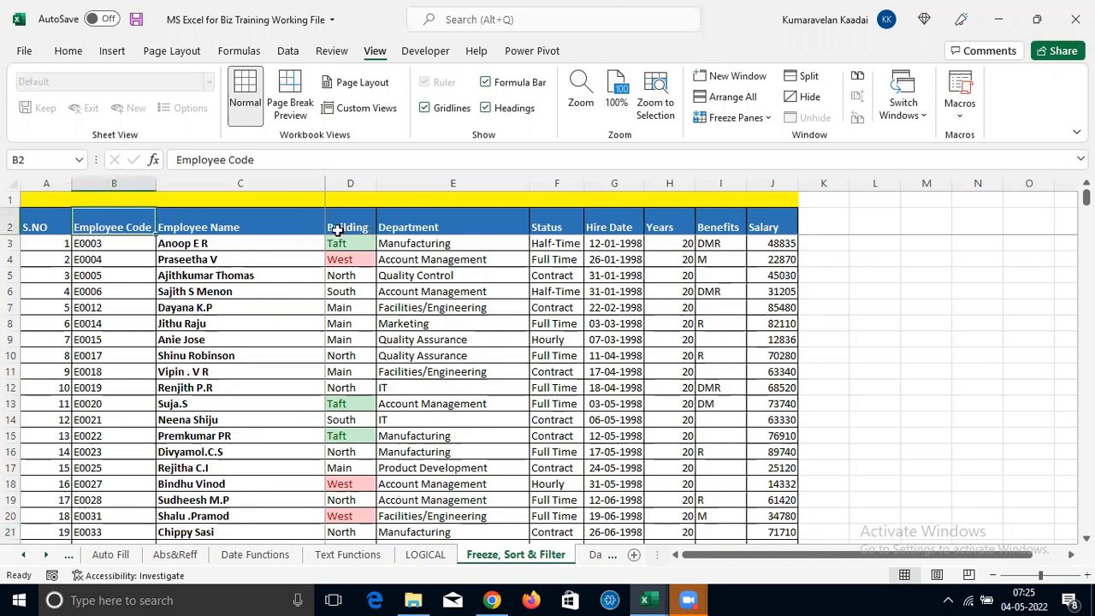
key("ctrl+shift+Right")
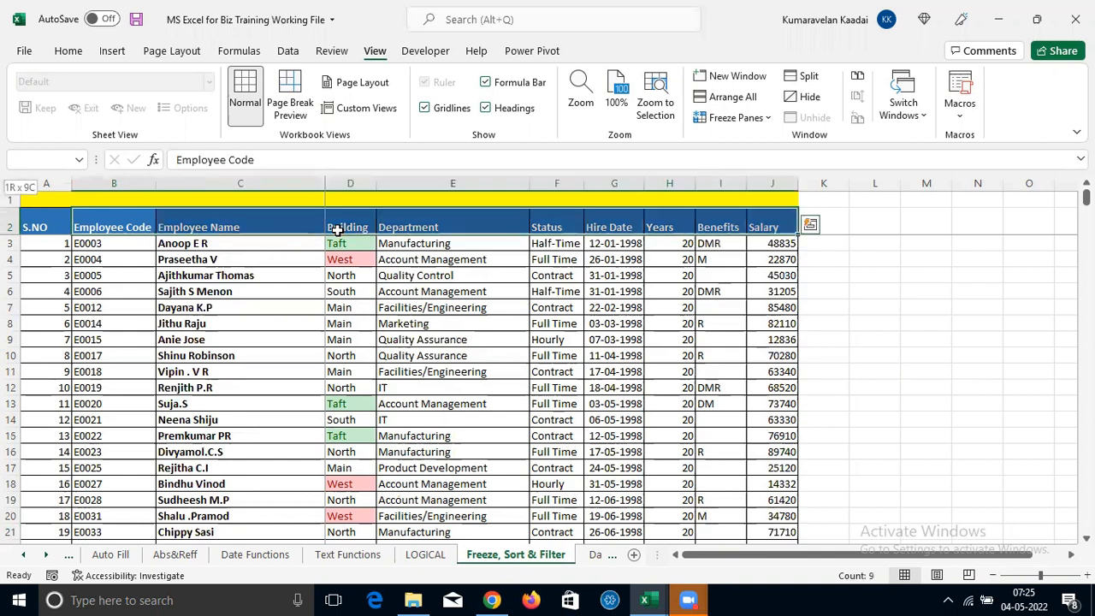
key("ctrl+shift+Down")
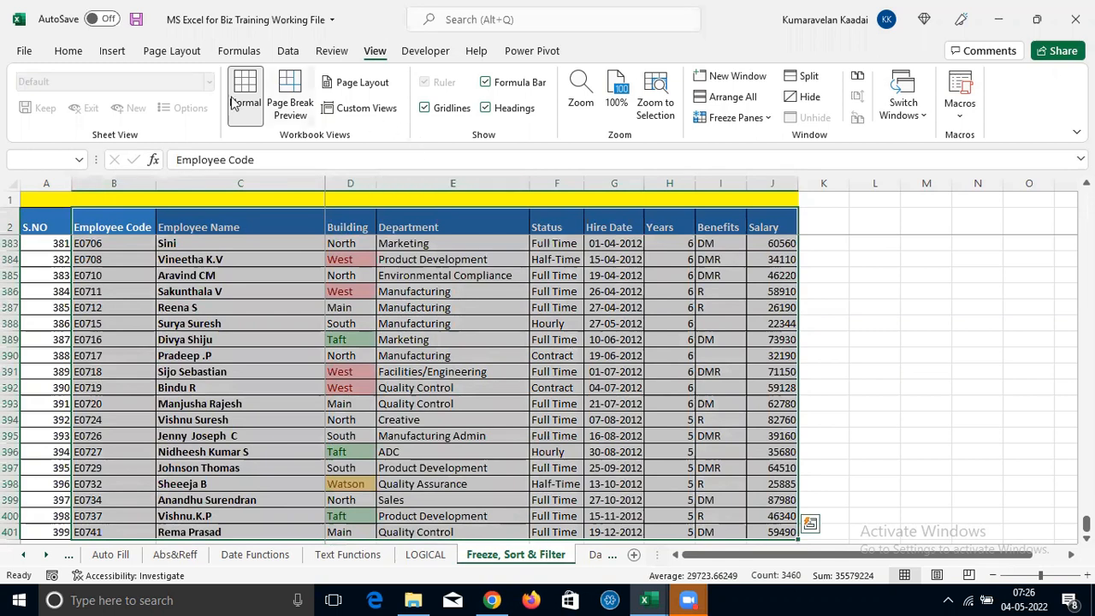
left_click(80, 57)
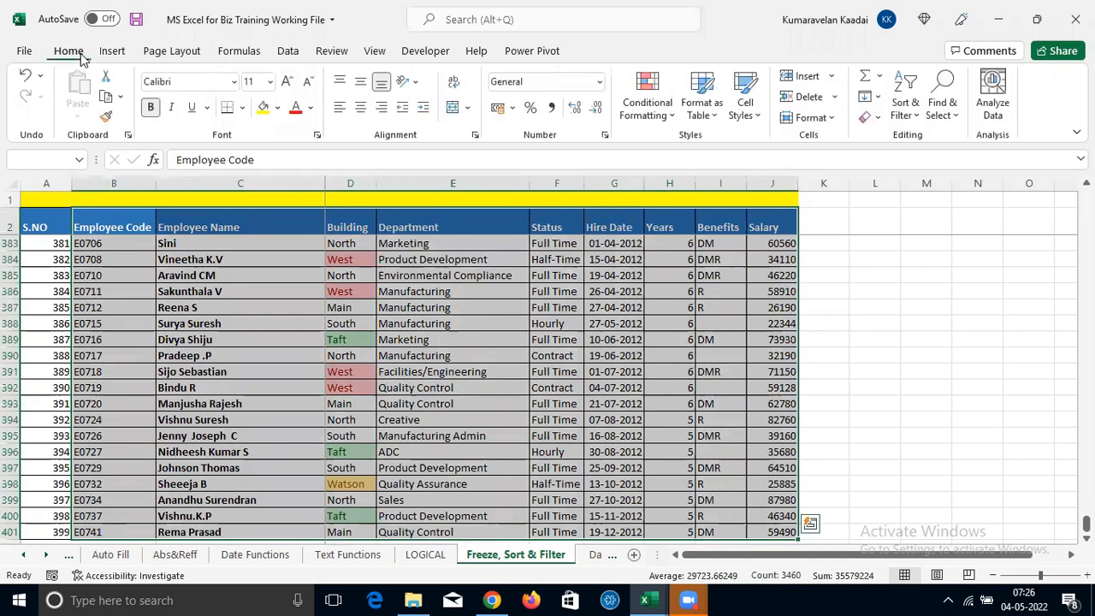
left_click(917, 122)
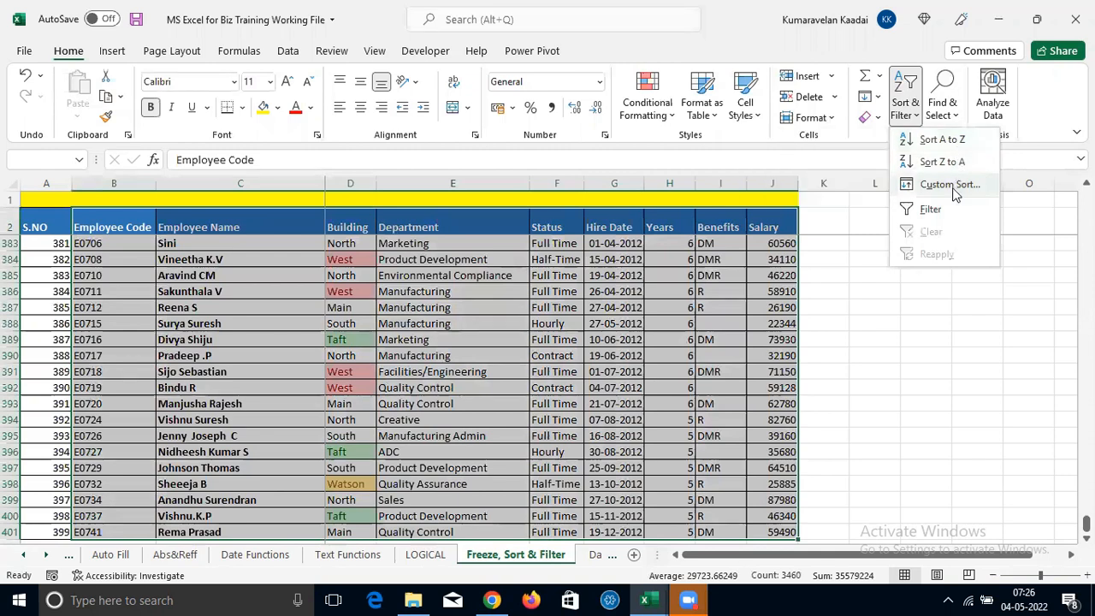
left_click(957, 183)
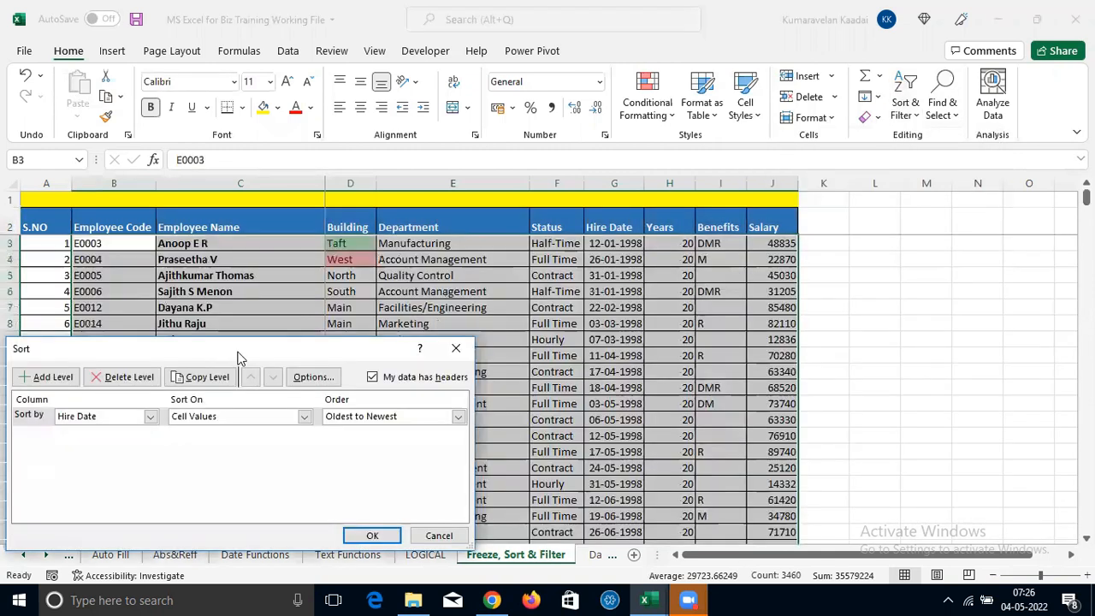
left_click_drag(215, 358, 517, 313)
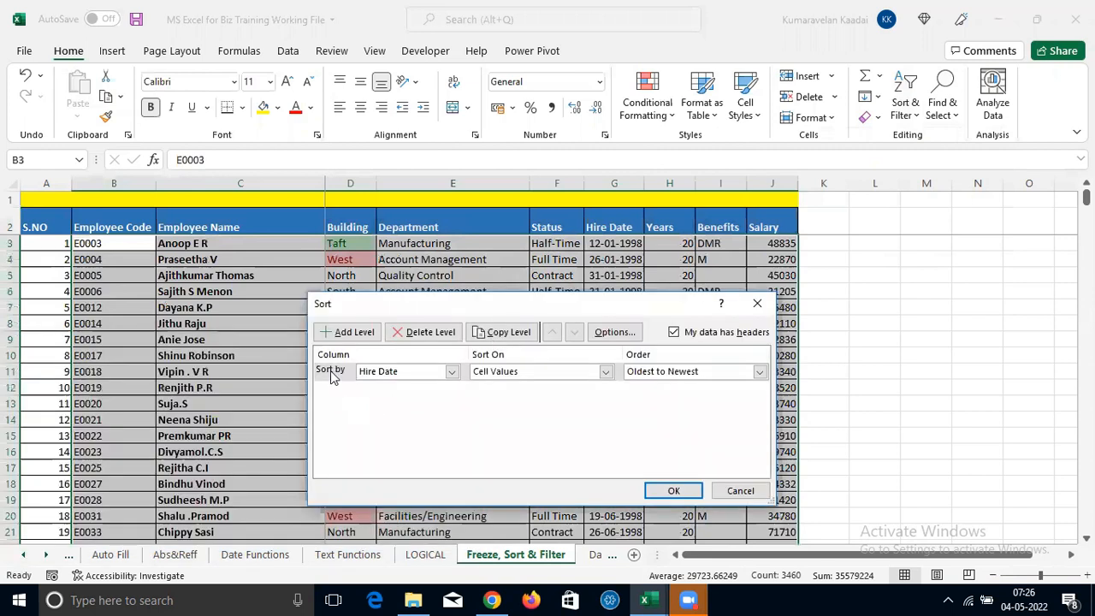
left_click(452, 372)
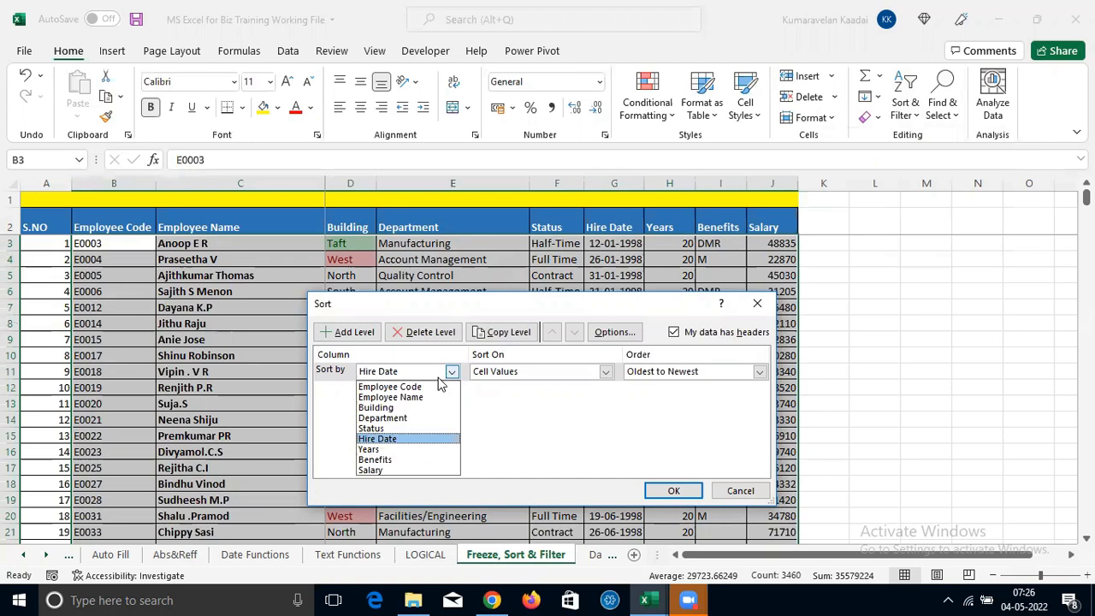
left_click(412, 418)
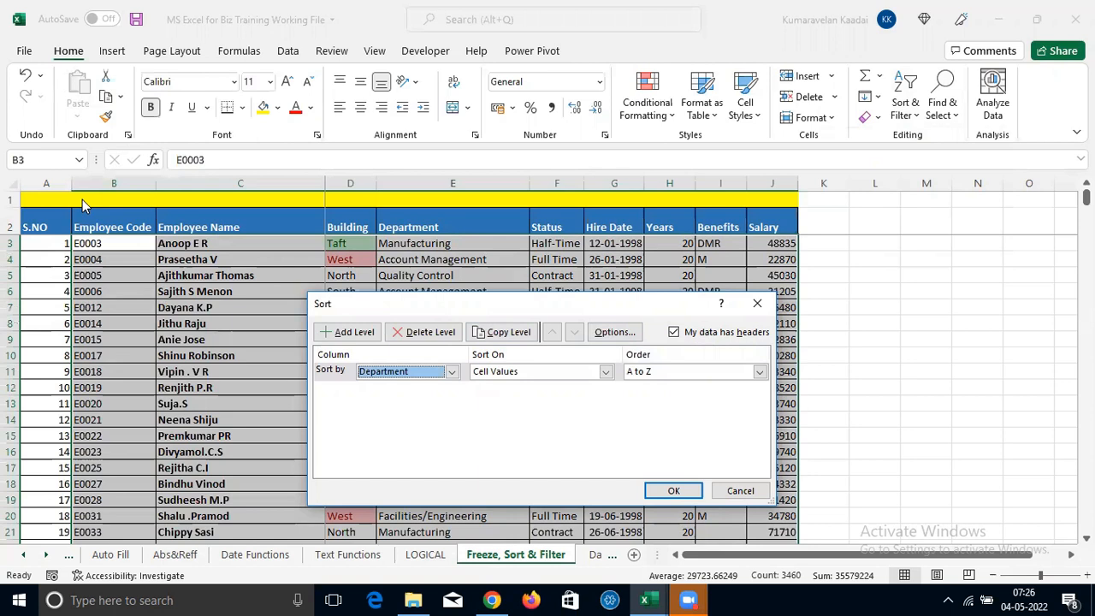
left_click(674, 492)
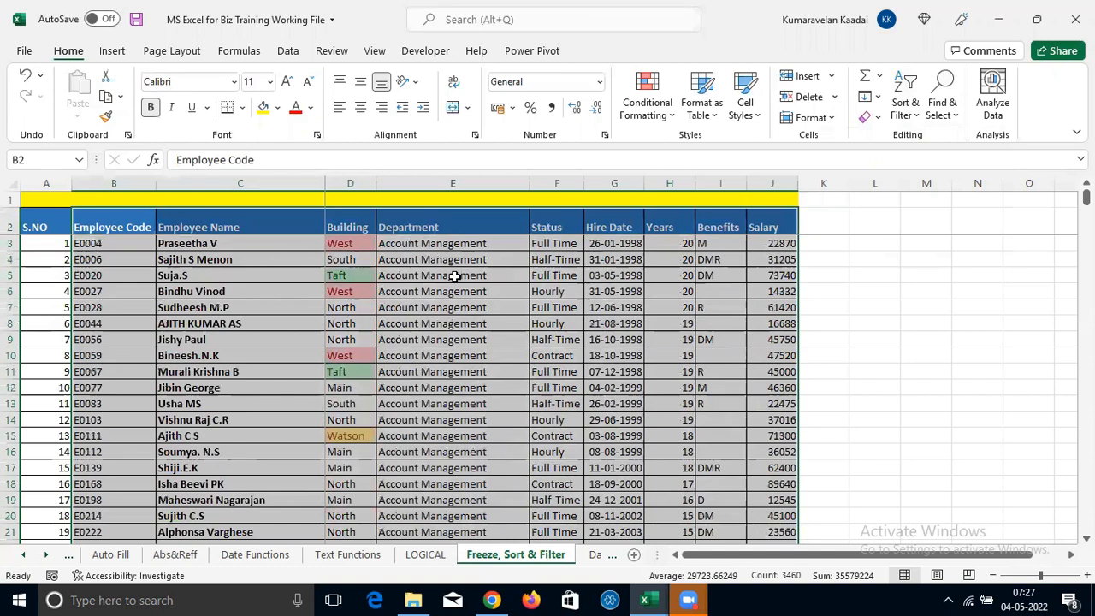
Add a second sort level to the employee records by Building, A to Z, under Department and apply it
scroll(454, 275, "down", 9)
scroll(460, 287, "up", 6)
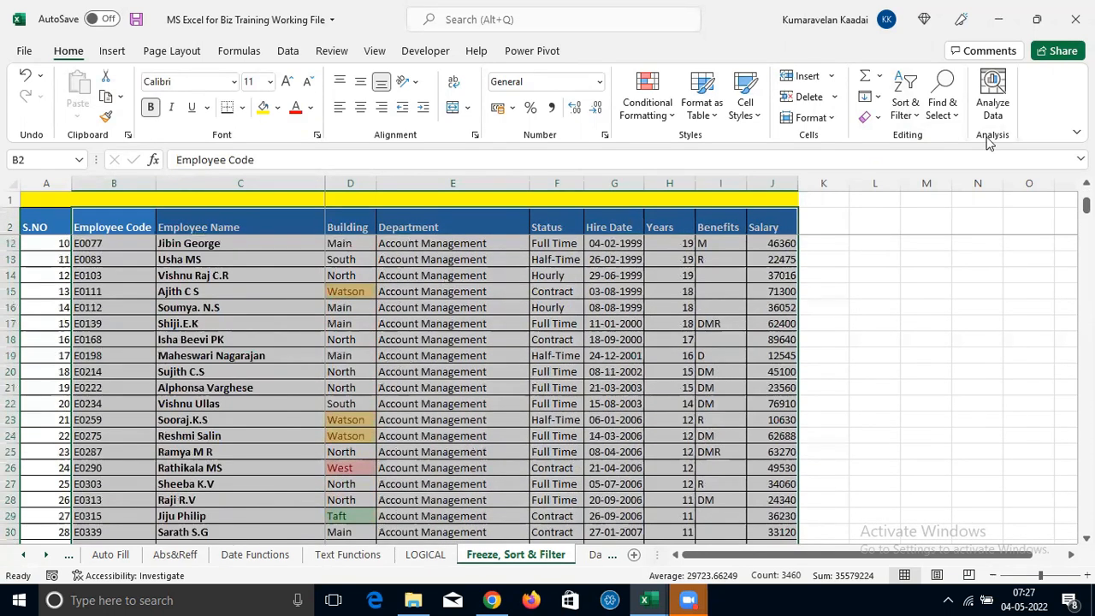
left_click(915, 117)
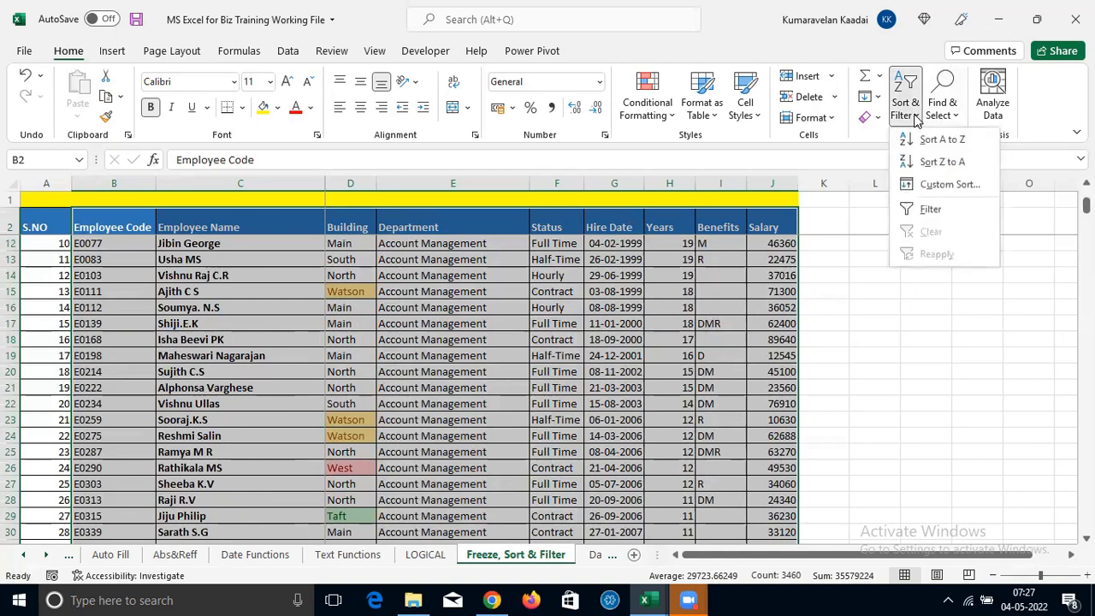
left_click(958, 186)
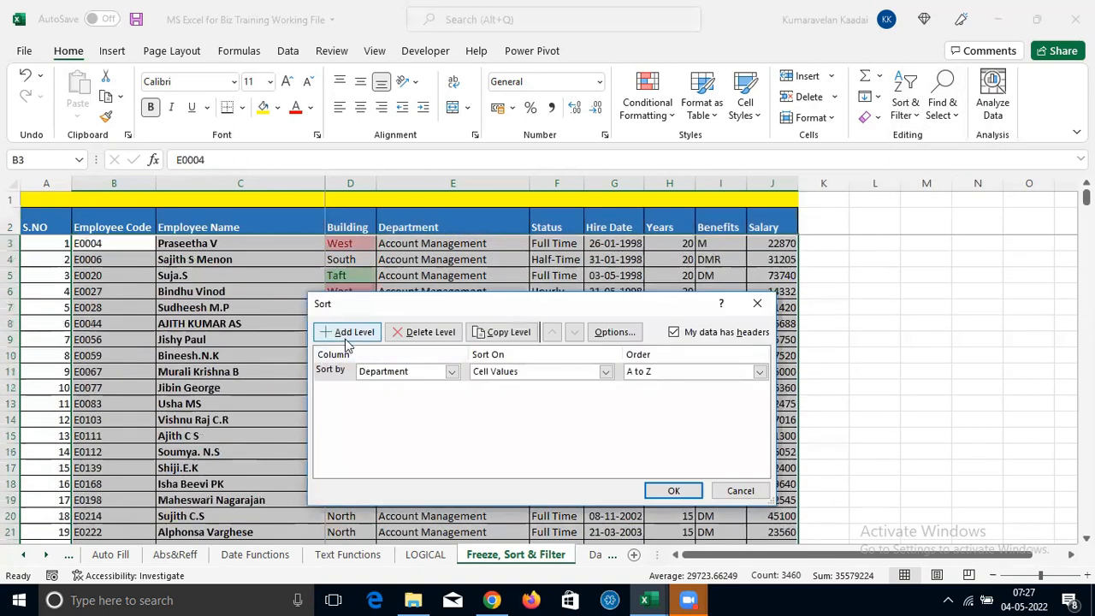
left_click(351, 334)
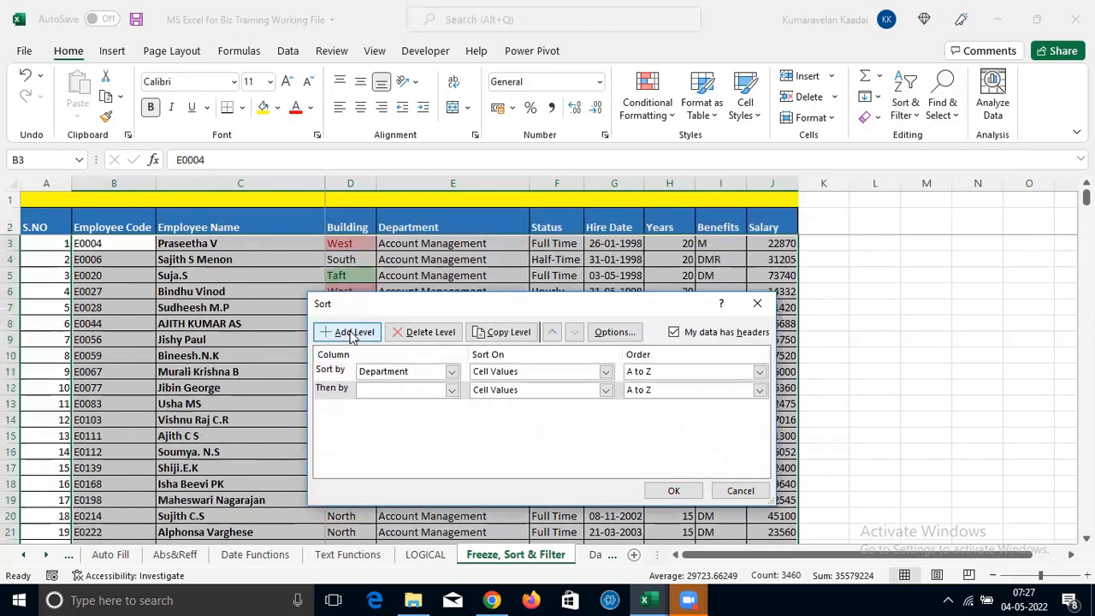
left_click(451, 390)
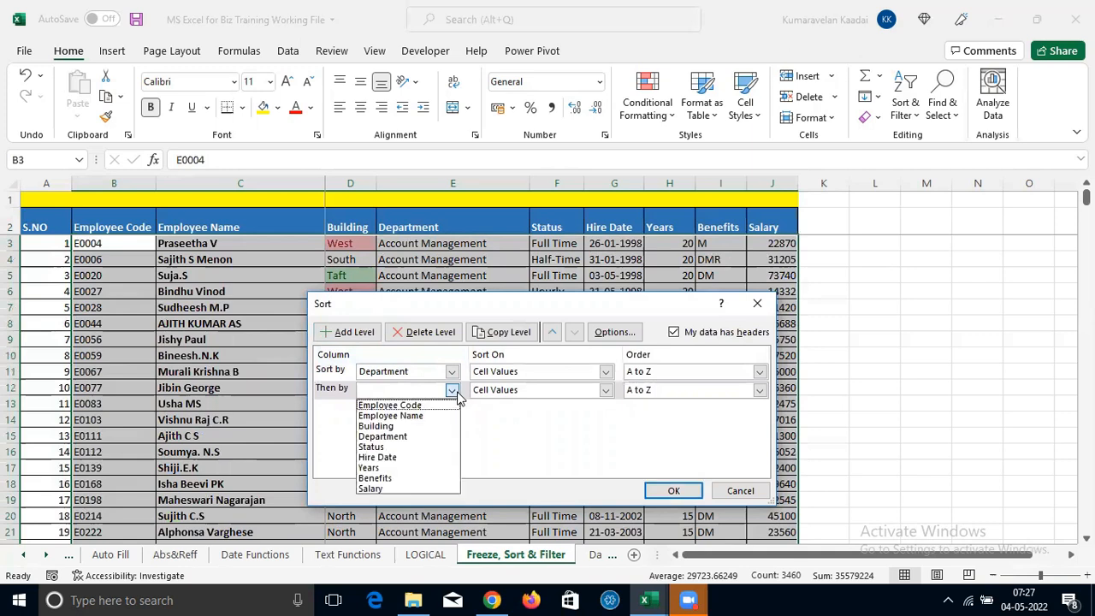
left_click(413, 427)
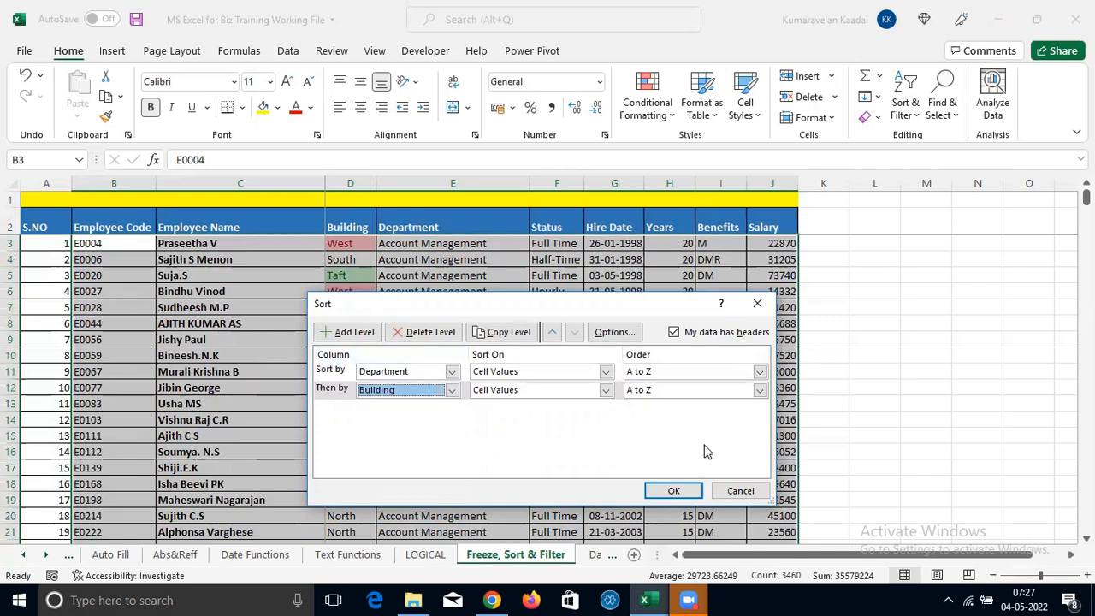
left_click(666, 493)
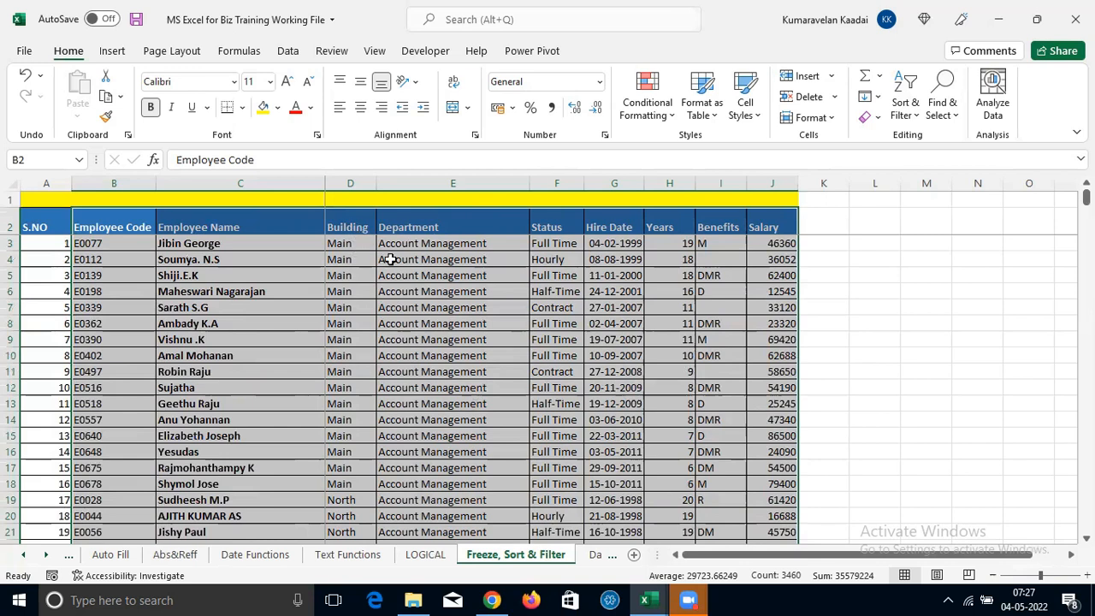
Add a third sort level by Salary, Largest to Smallest, below Building in the custom sort and apply it
left_click(910, 117)
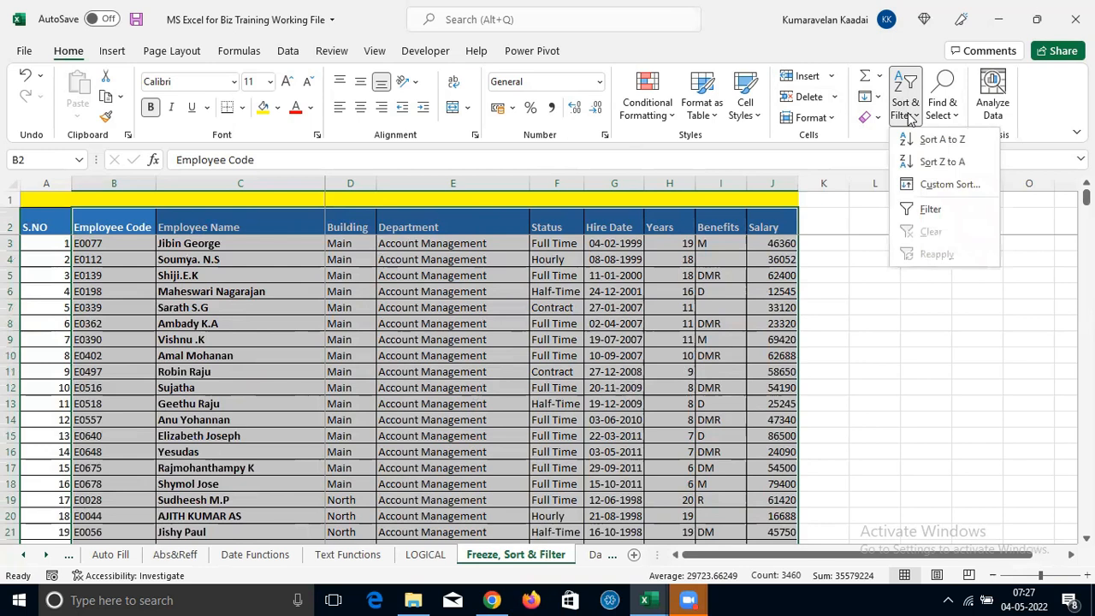
left_click(935, 184)
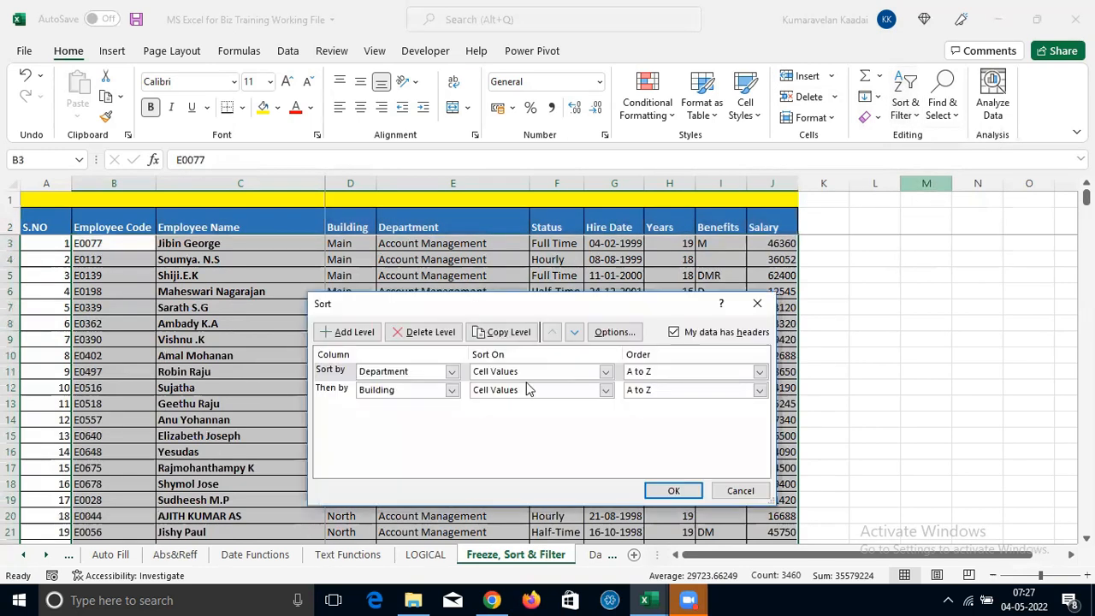
left_click(350, 332)
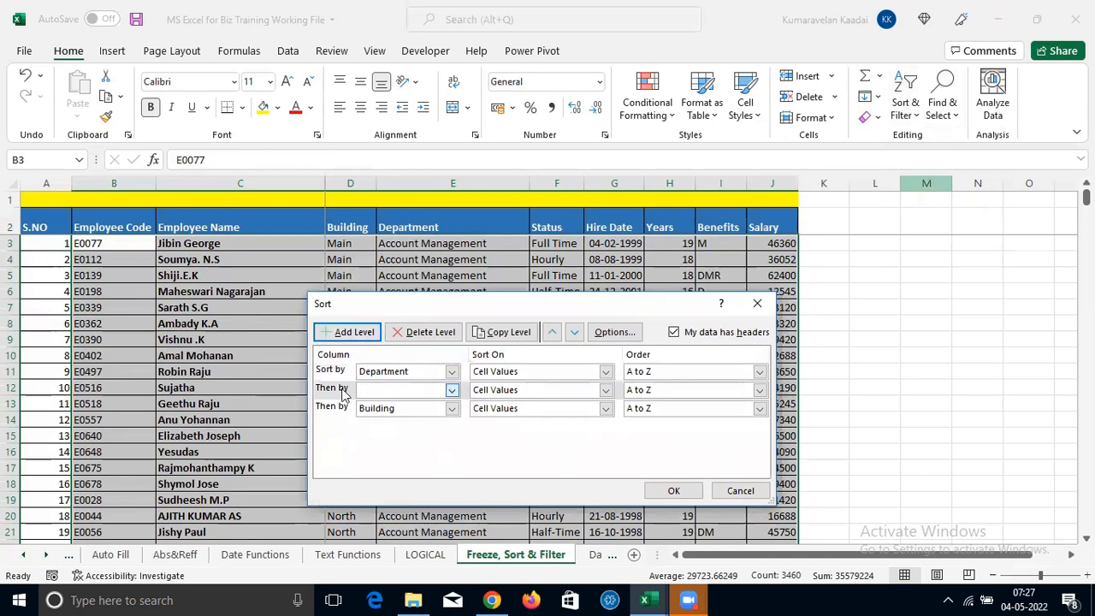
left_click(426, 332)
left_click(354, 395)
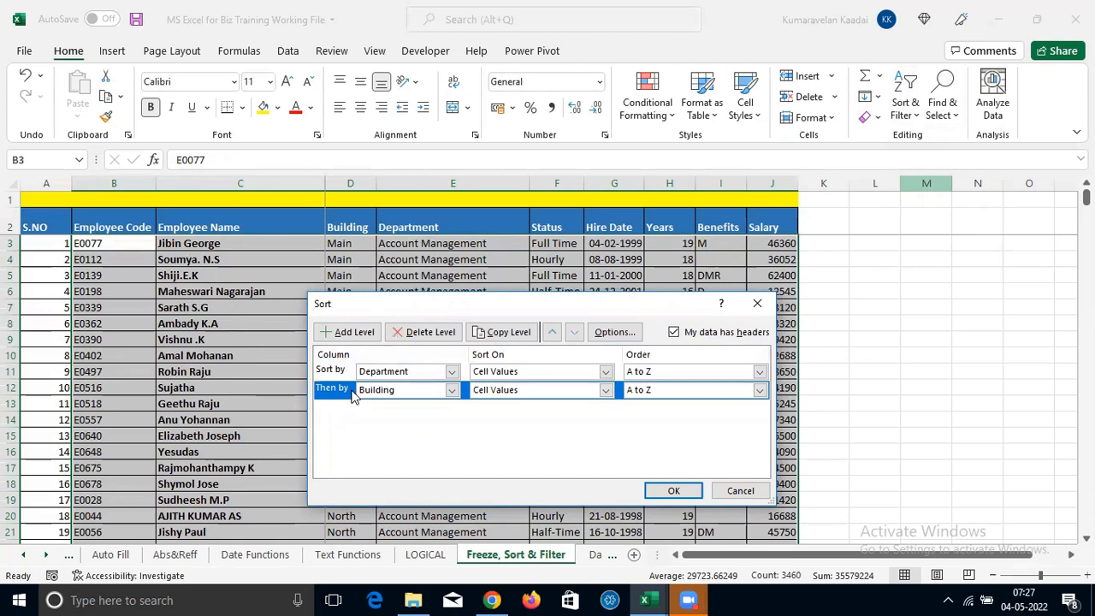
left_click(365, 332)
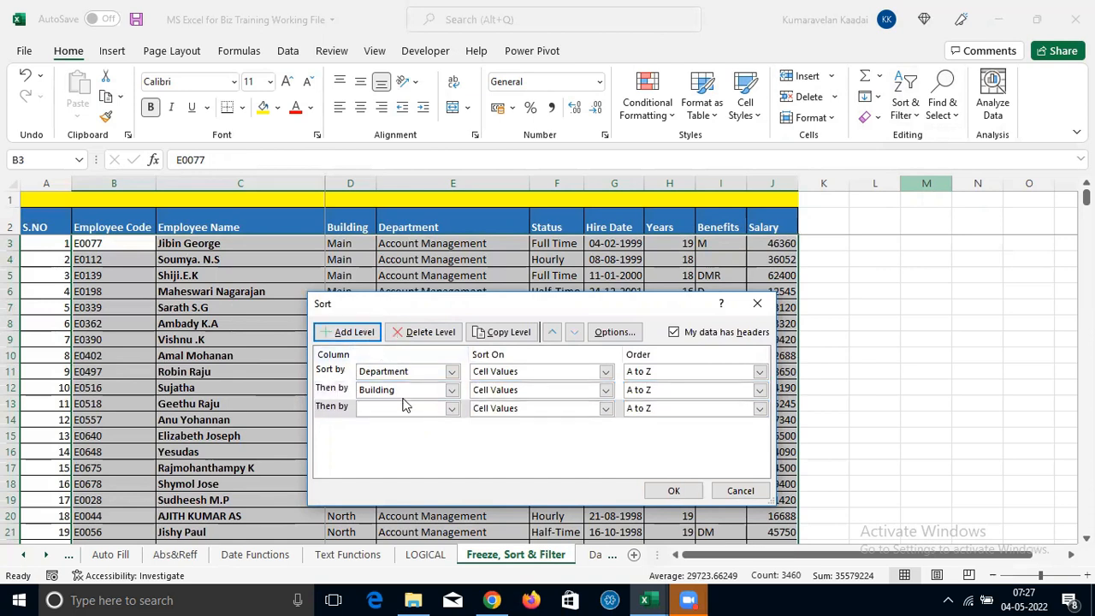
left_click(452, 408)
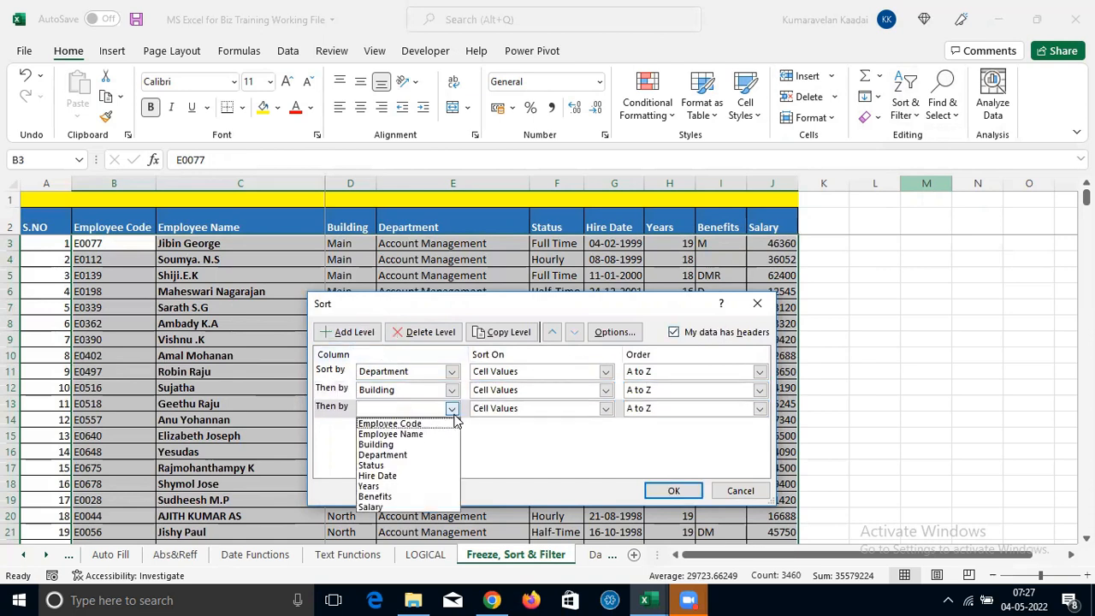
left_click(400, 506)
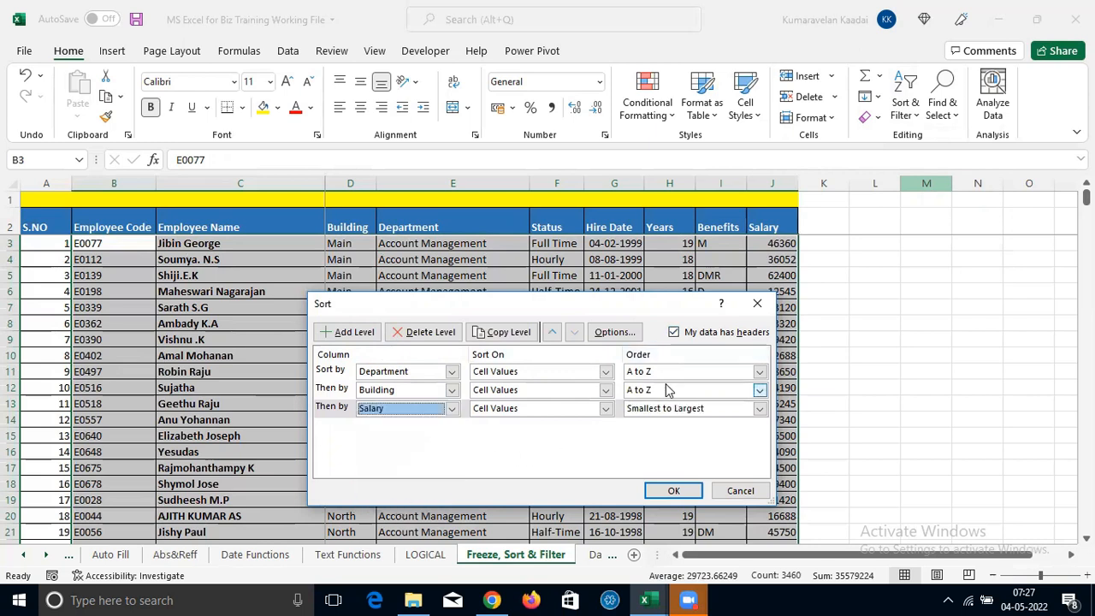
left_click(759, 410)
left_click(712, 435)
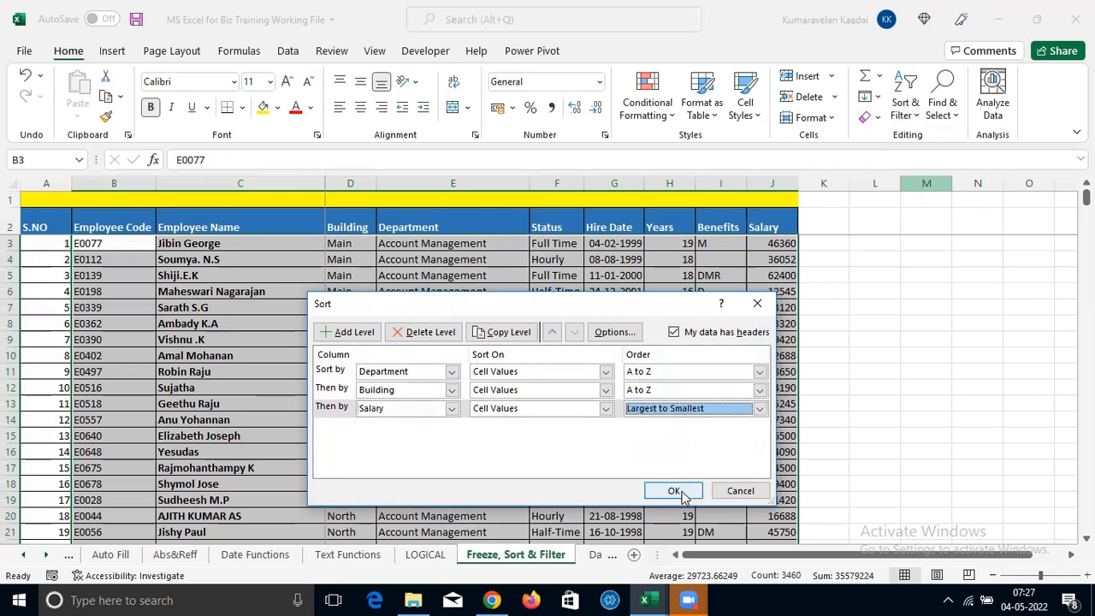
left_click(675, 491)
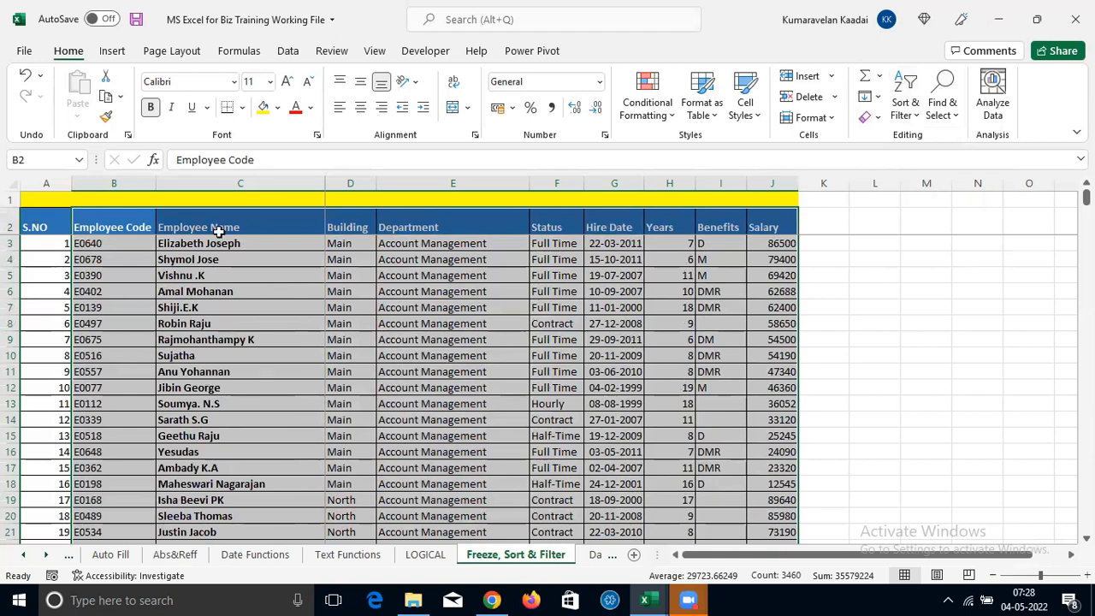